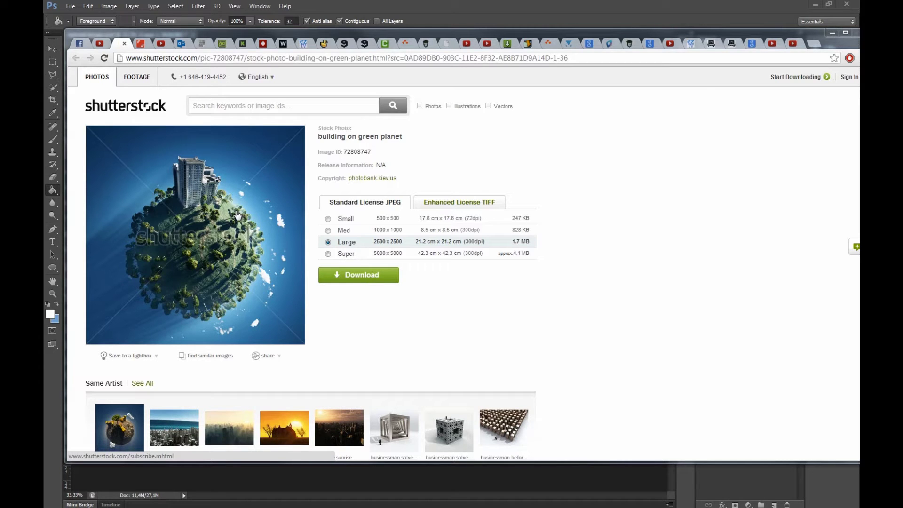
Switch to Photoshop, open P9029453_4_5_6_7stitz.jpg as its own document and crop away the grassy foreground below the trees.
left_click(833, 36)
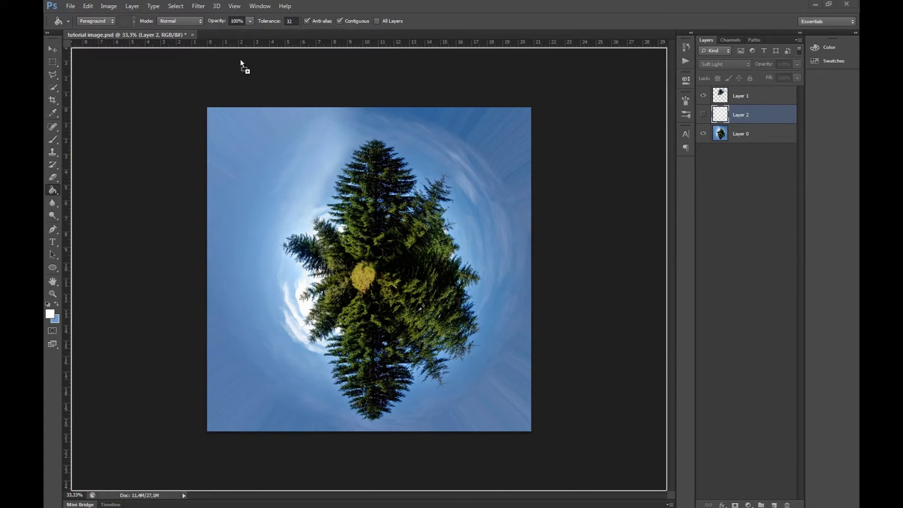
left_click_drag(240, 58, 258, 37)
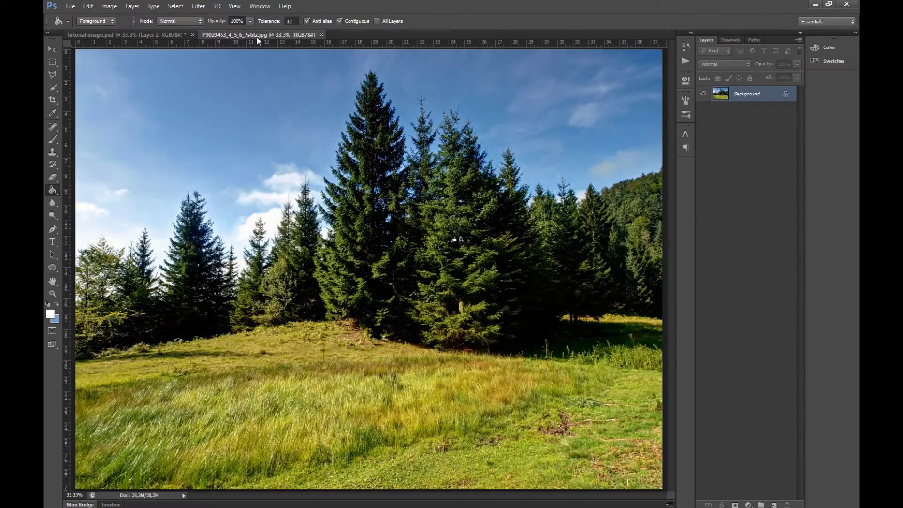
left_click(52, 99)
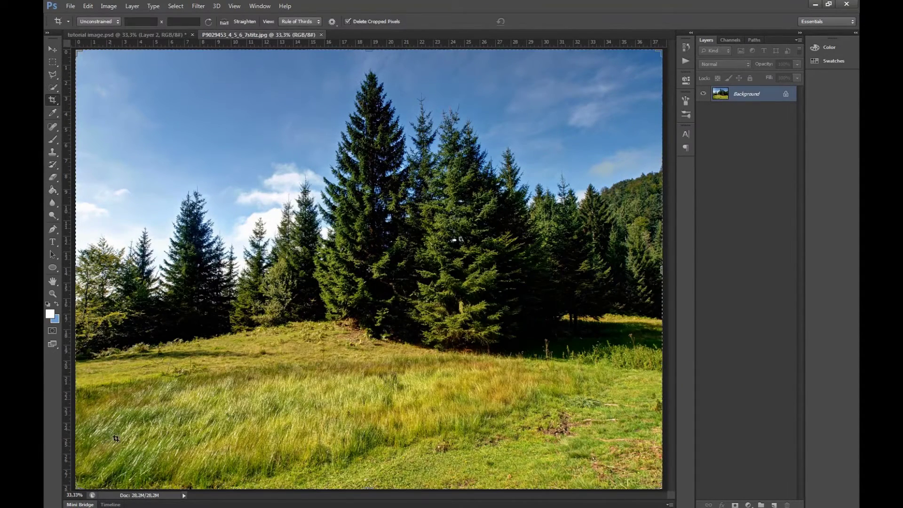
left_click_drag(74, 488, 85, 424)
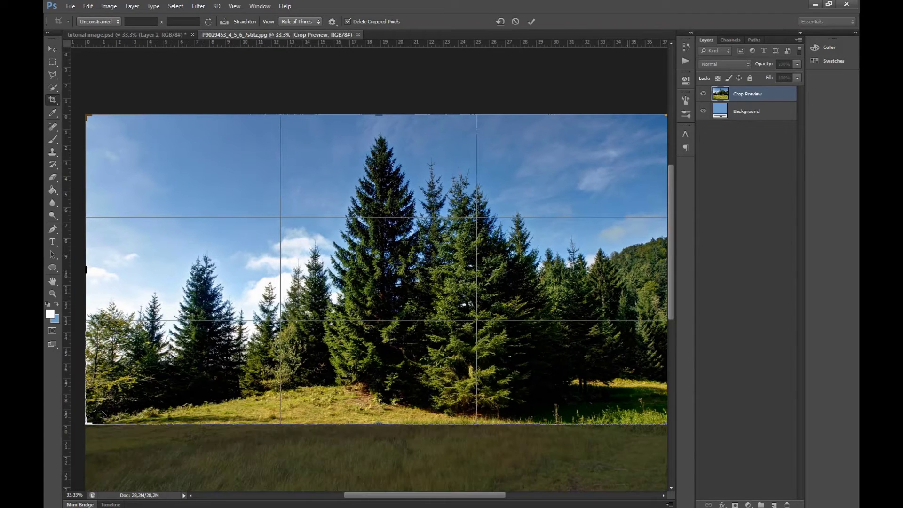
left_click(532, 21)
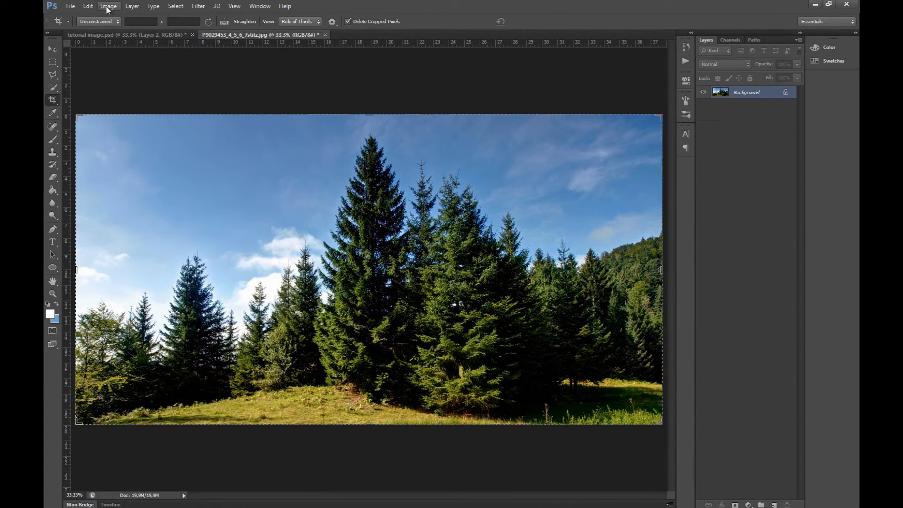
Open the Image Size settings for the cropped photo.
left_click(88, 9)
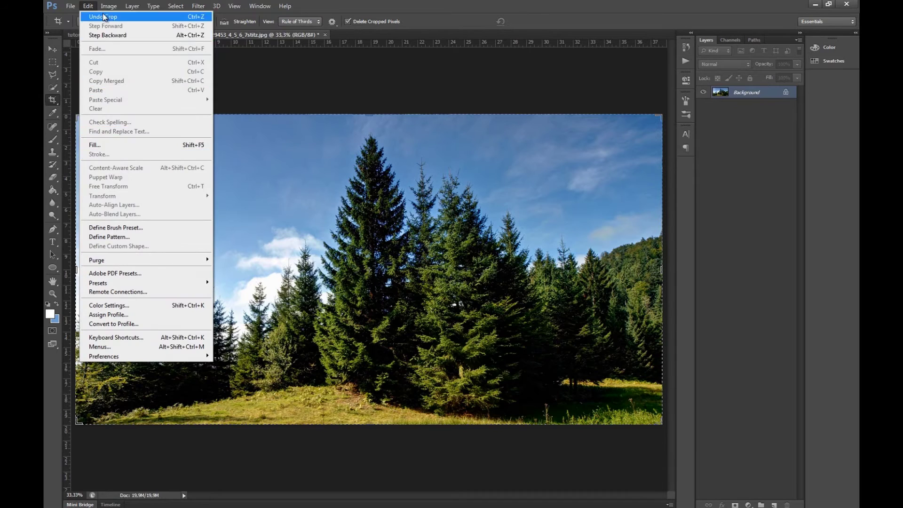
mouse_move(109, 6)
left_click(141, 76)
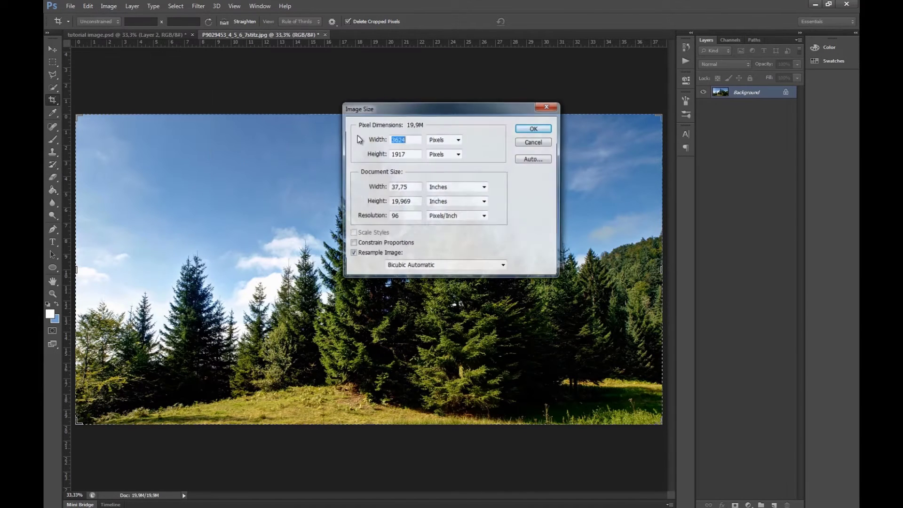
type("2500")
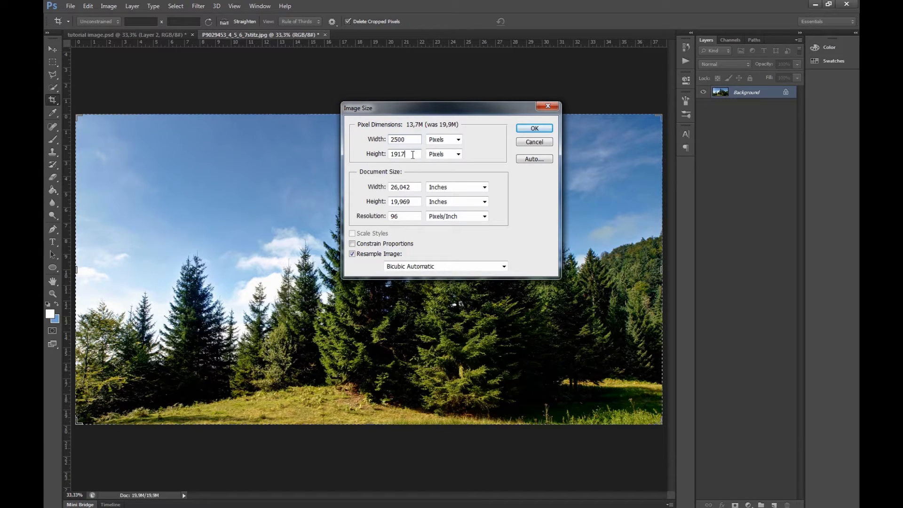
left_click_drag(412, 155, 326, 159)
type("2500")
left_click(352, 243)
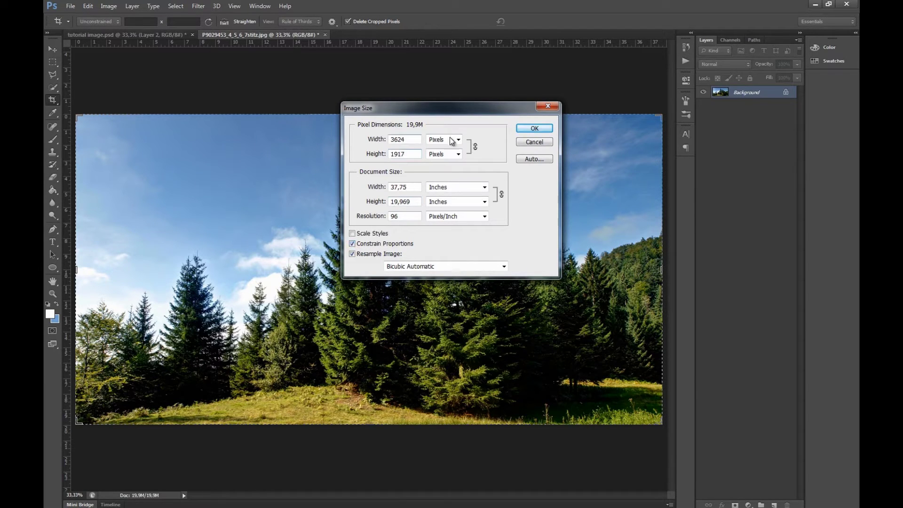
left_click(352, 244)
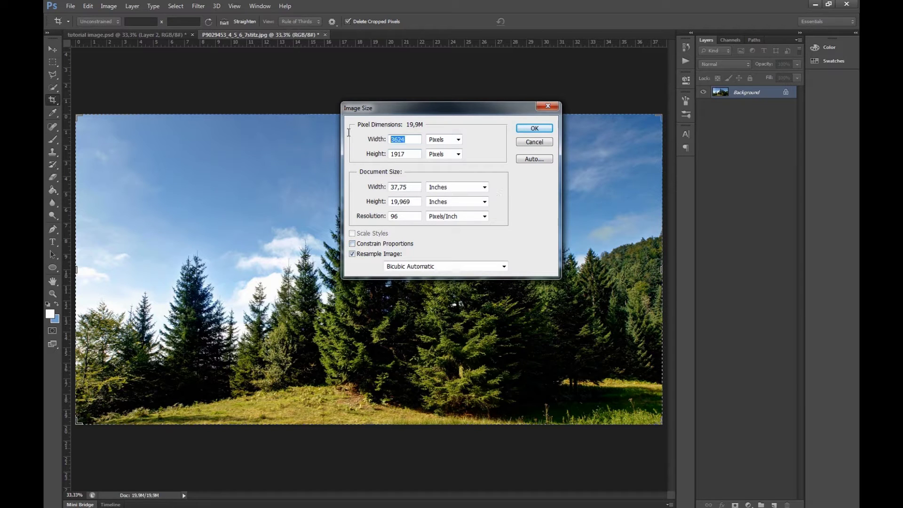
Resize the photo to 2500 by 2500 pixels without constraining its proportions.
type("2500")
double_click(397, 154)
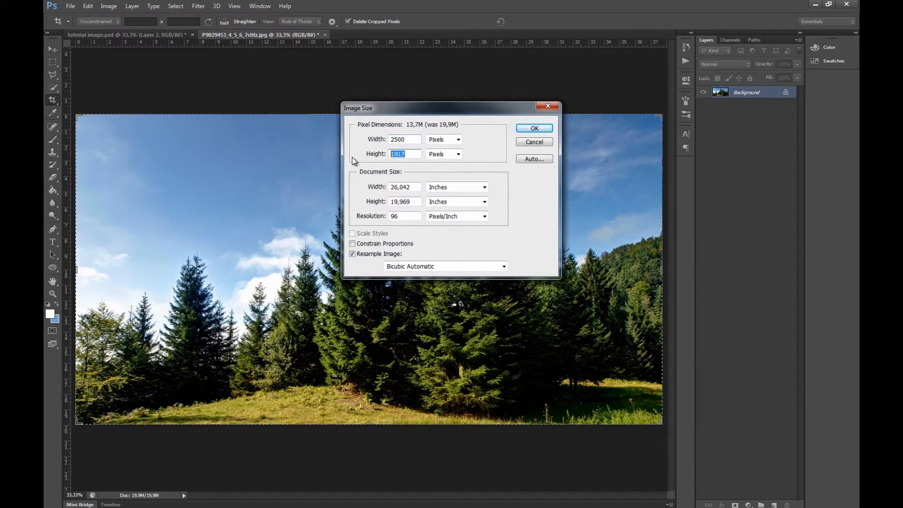
type("2500")
left_click(540, 126)
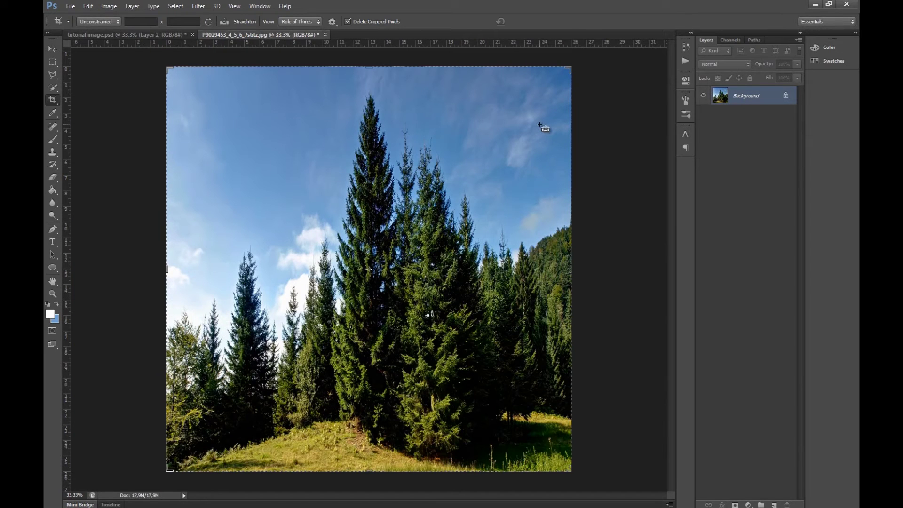
Convert the locked background into a normal editable layer.
key("ctrl+minus")
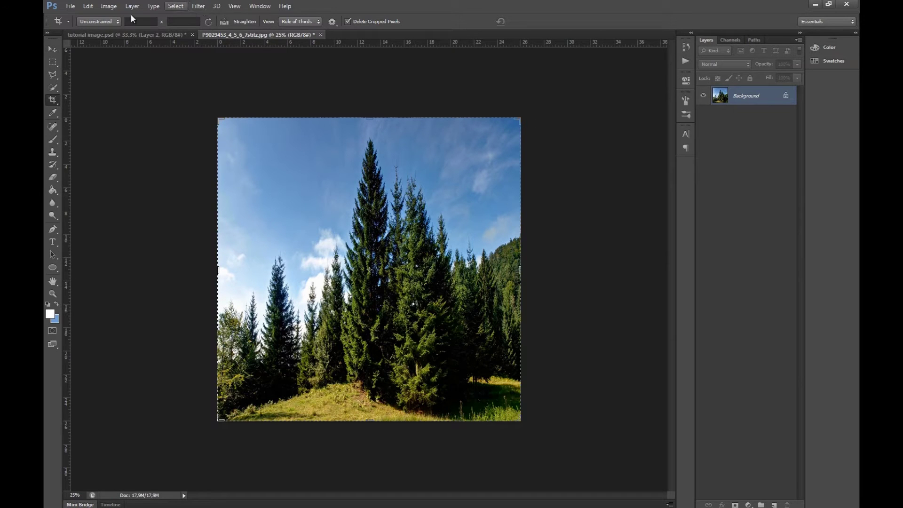
left_click(88, 6)
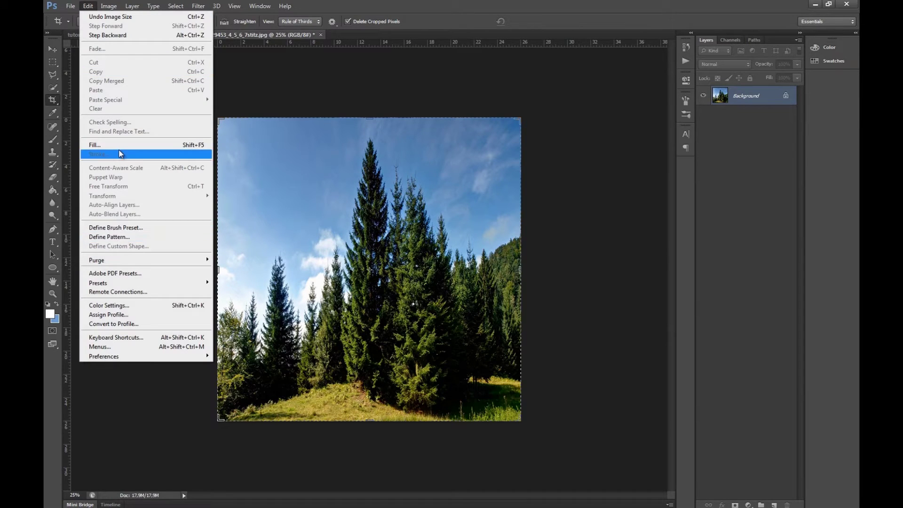
left_click(803, 97)
double_click(793, 101)
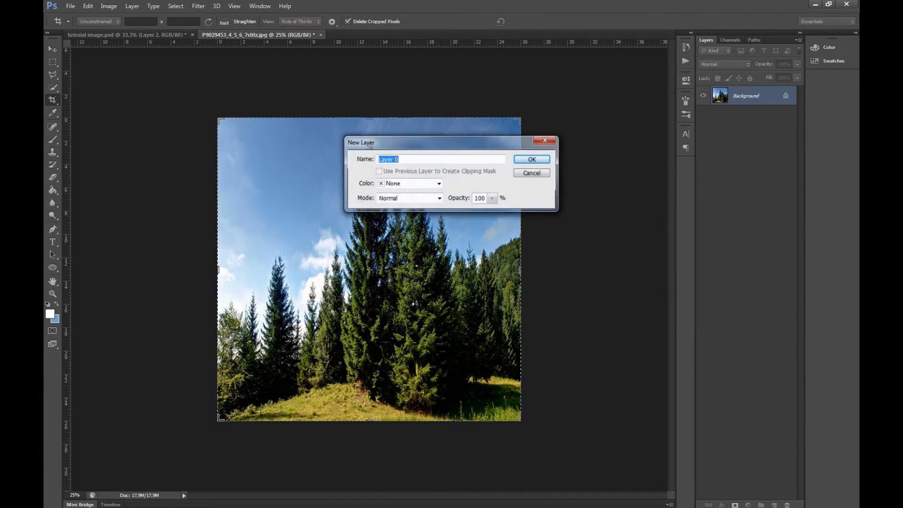
key("Escape")
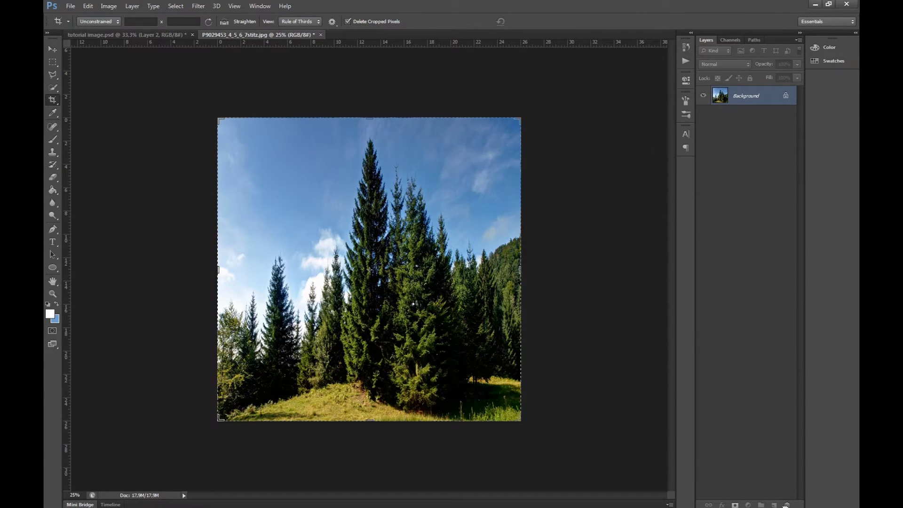
left_click_drag(786, 506, 786, 505)
Flip the photo layer vertically so the trees hang upside down.
left_click(88, 6)
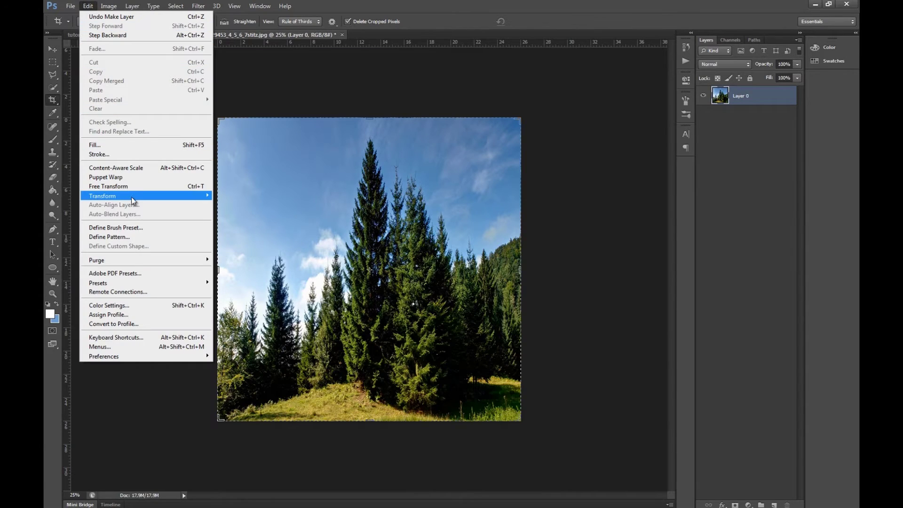
mouse_move(132, 195)
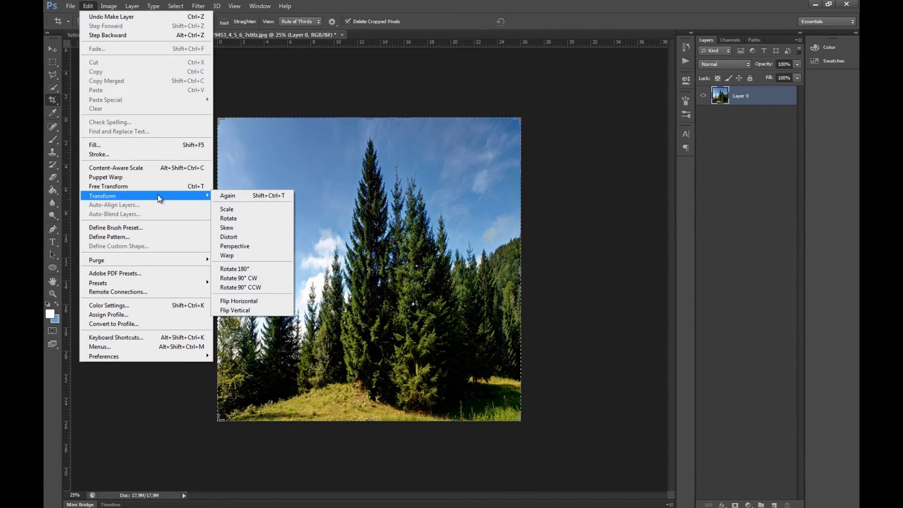
left_click(261, 310)
Apply the Polar Coordinates distortion to the flipped photo with the Rectangular to Polar option.
left_click(234, 6)
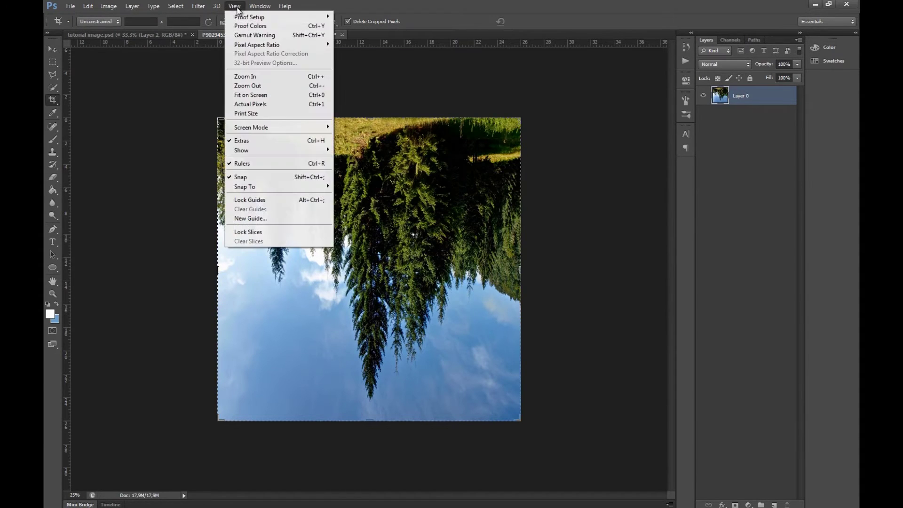
mouse_move(198, 6)
mouse_move(239, 116)
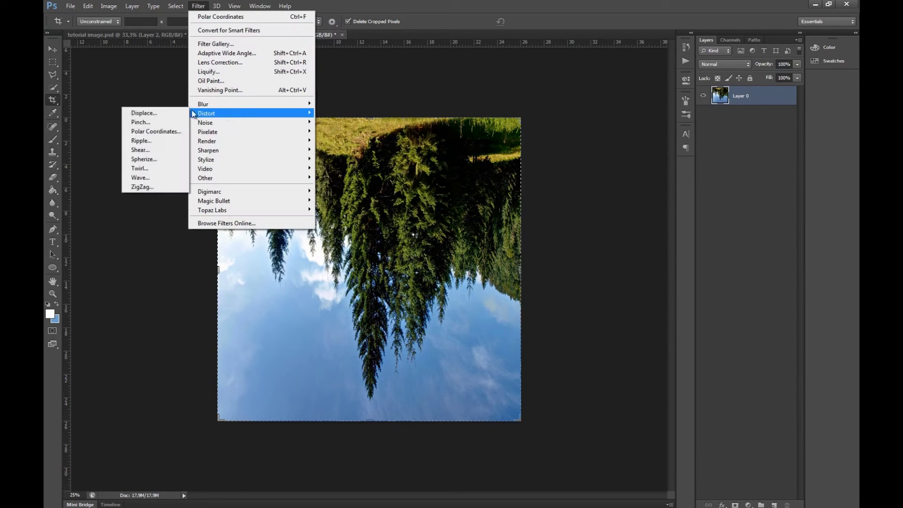
left_click(145, 131)
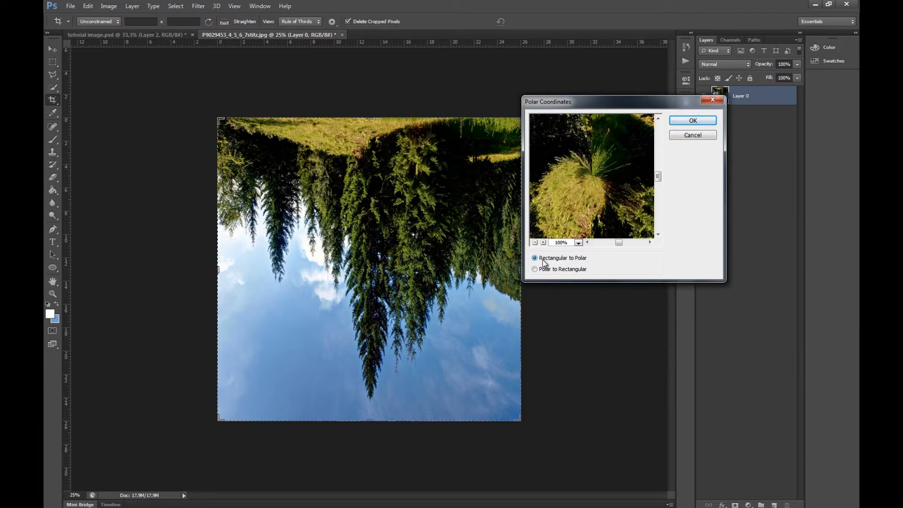
left_click(692, 121)
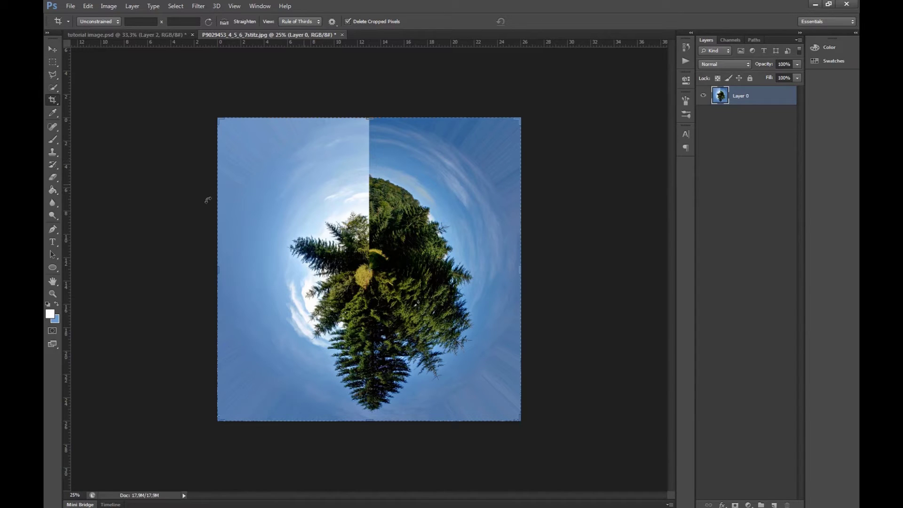
Add an empty layer above the photo and sample the lower tree on Layer 0 with the Clone Stamp tool.
left_click(53, 152)
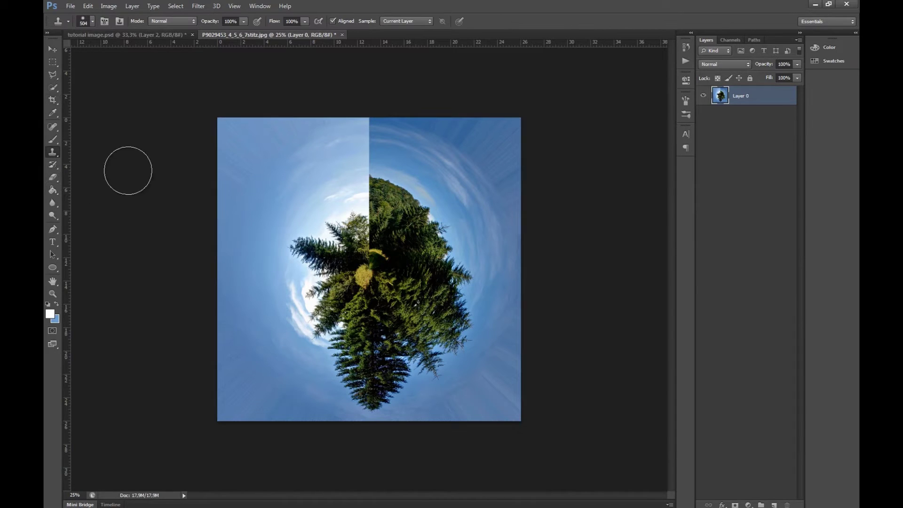
left_click(776, 505)
left_click(752, 115)
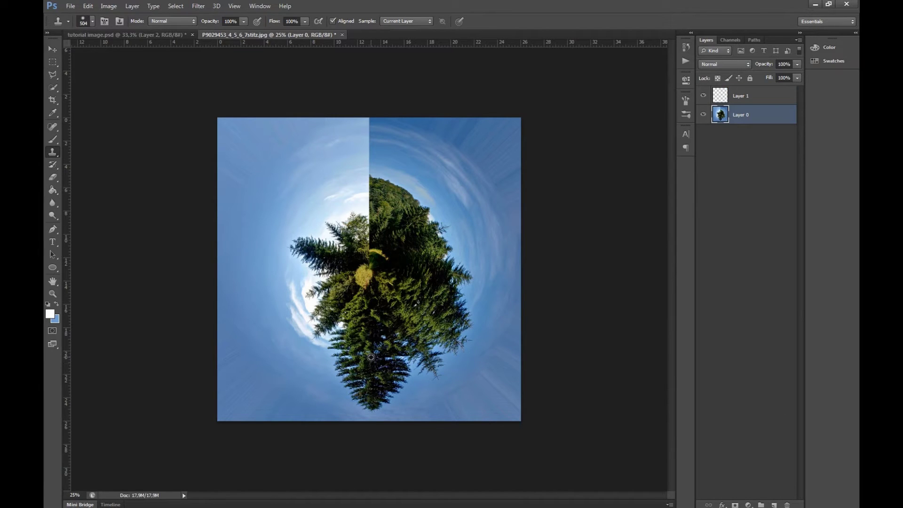
left_click(374, 328, "alt")
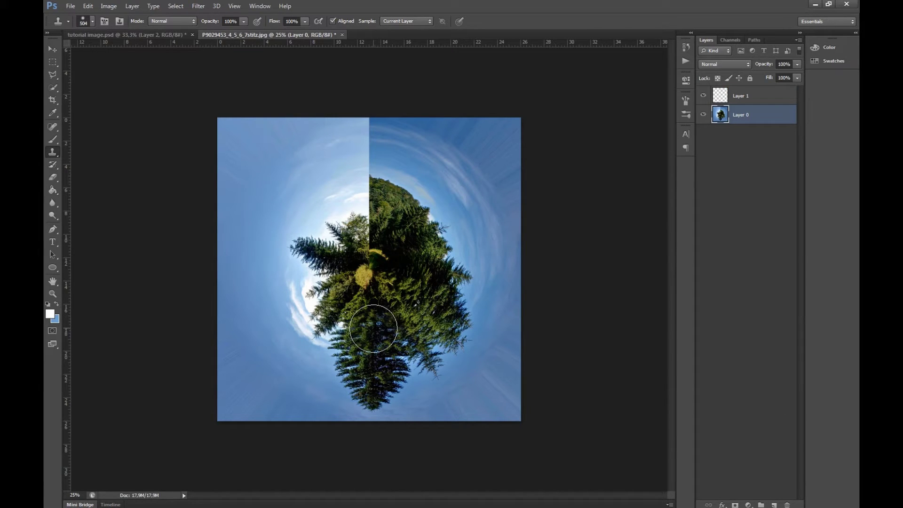
mouse_move(372, 329)
left_mouse_down()
mouse_move(369, 386)
mouse_move(392, 352)
left_mouse_up()
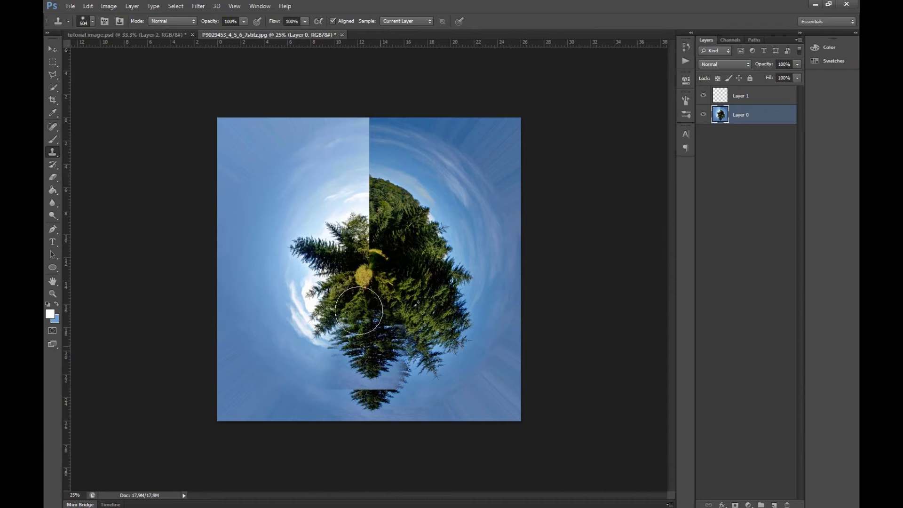
mouse_move(359, 310)
left_mouse_down()
mouse_move(350, 315)
mouse_move(339, 291)
mouse_move(381, 310)
mouse_move(388, 281)
mouse_move(377, 266)
left_mouse_up()
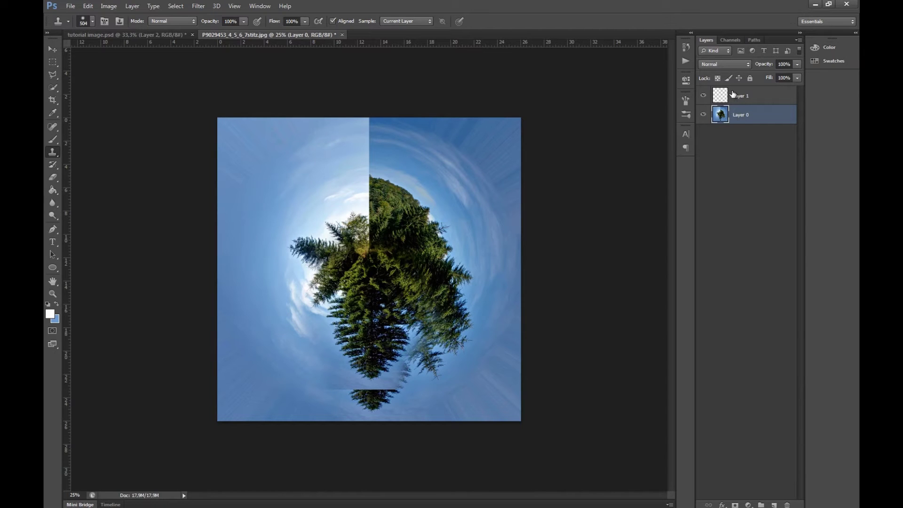
key("ctrl+z")
Clone the lower tree and its surrounding sky onto the empty Layer 1.
left_click(737, 100)
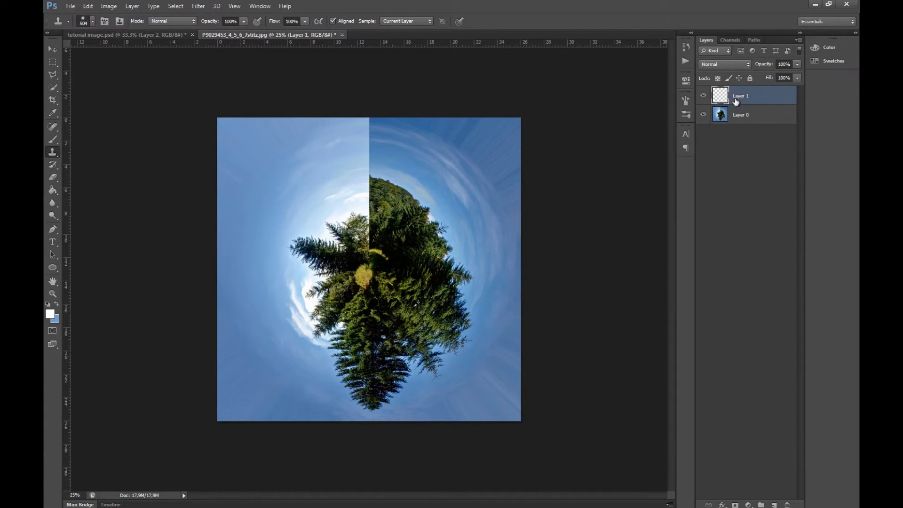
mouse_move(372, 301)
left_mouse_down()
mouse_move(372, 352)
mouse_move(383, 362)
mouse_move(362, 377)
mouse_move(327, 368)
mouse_move(349, 337)
mouse_move(343, 318)
mouse_move(316, 323)
mouse_move(359, 276)
mouse_move(359, 291)
mouse_move(367, 271)
mouse_move(361, 327)
mouse_move(343, 332)
mouse_move(359, 312)
mouse_move(399, 312)
mouse_move(374, 268)
mouse_move(382, 259)
mouse_move(347, 265)
mouse_move(347, 258)
mouse_move(386, 312)
mouse_move(359, 337)
mouse_move(381, 312)
mouse_move(334, 268)
left_mouse_up()
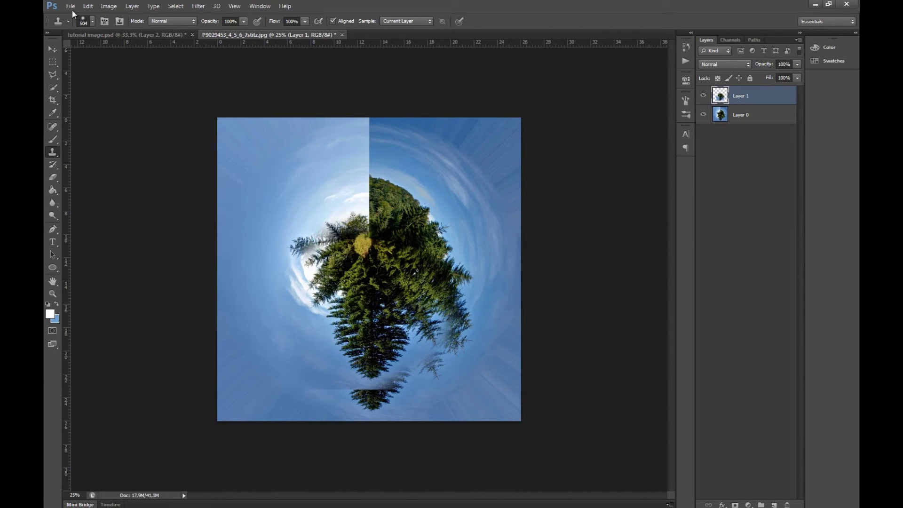
Flip the cloned Layer 1 vertically and move it up so its tree covers the seam above the planet's centre.
left_click(88, 6)
mouse_move(197, 195)
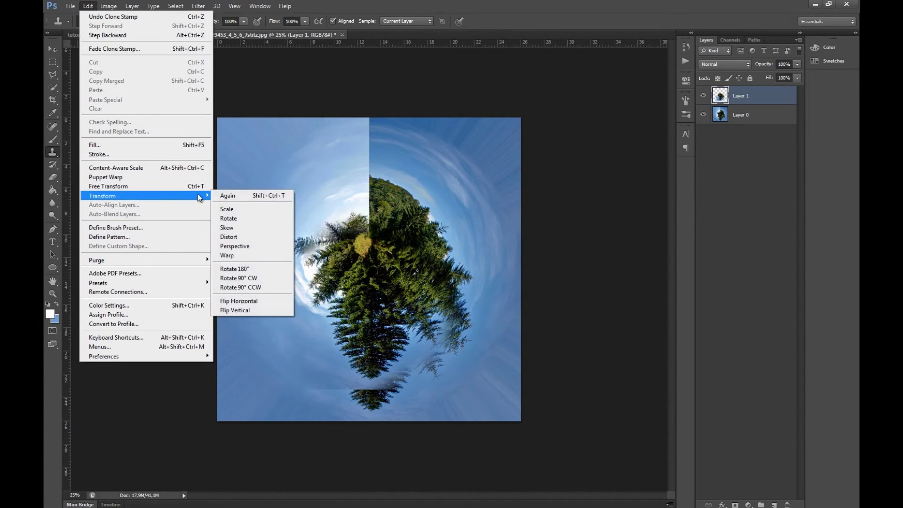
left_click(252, 310)
left_click(52, 49)
mouse_move(387, 275)
left_mouse_down()
mouse_move(407, 227)
mouse_move(408, 175)
mouse_move(408, 198)
left_mouse_up()
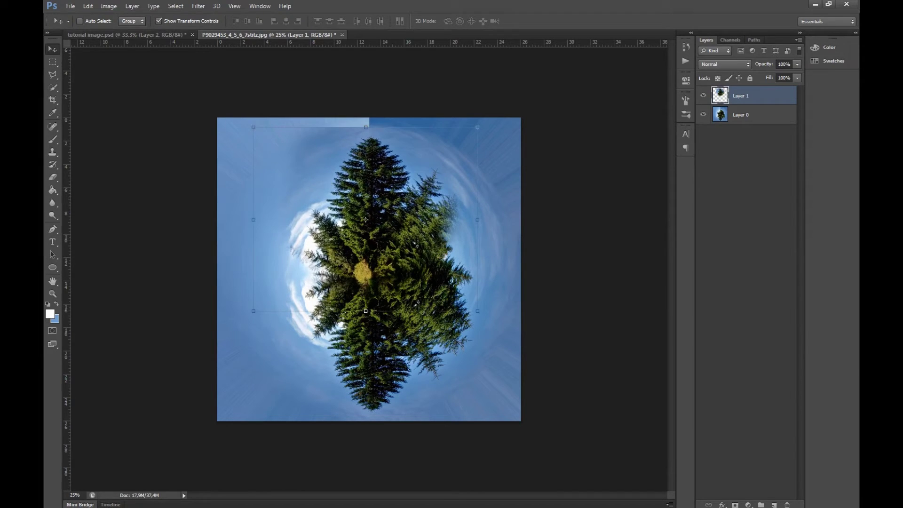
Erase the side edges of Layer 1 to blend the cloned trees and sky with the original branches beneath.
left_click(53, 176)
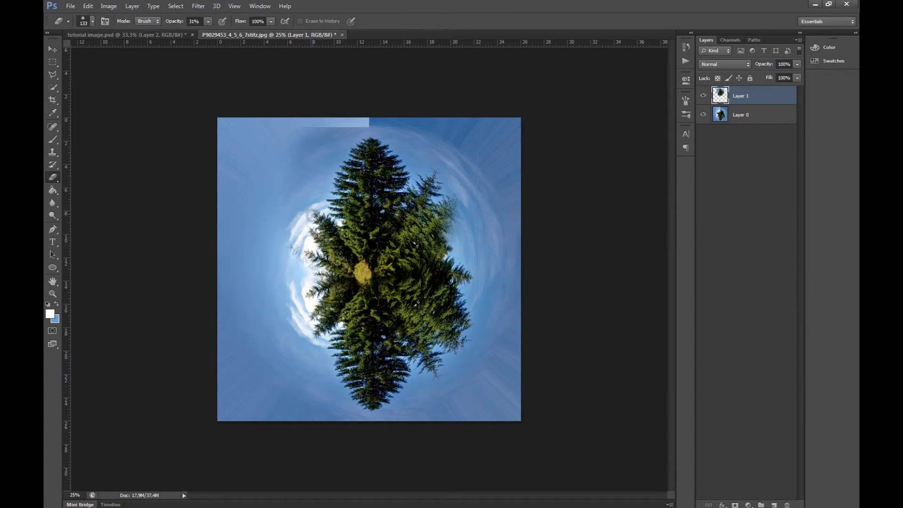
mouse_move(312, 215)
left_mouse_down()
mouse_move(321, 217)
mouse_move(314, 242)
mouse_move(329, 237)
mouse_move(322, 263)
mouse_move(306, 256)
mouse_move(318, 245)
mouse_move(317, 219)
mouse_move(293, 278)
left_mouse_up()
mouse_move(323, 245)
left_mouse_down()
mouse_move(332, 273)
mouse_move(306, 260)
mouse_move(302, 268)
mouse_move(301, 235)
mouse_move(302, 257)
mouse_move(328, 223)
left_mouse_up()
left_click(338, 263)
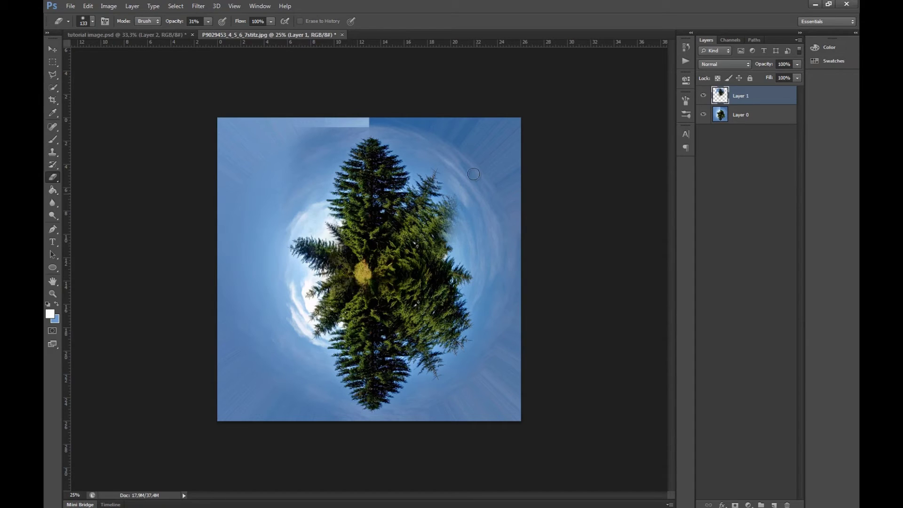
mouse_move(457, 253)
left_mouse_down()
mouse_move(432, 241)
mouse_move(418, 256)
mouse_move(441, 238)
mouse_move(463, 197)
mouse_move(457, 203)
mouse_move(457, 190)
mouse_move(444, 237)
mouse_move(460, 208)
mouse_move(452, 199)
mouse_move(440, 208)
mouse_move(454, 202)
mouse_move(450, 224)
mouse_move(459, 203)
mouse_move(450, 233)
mouse_move(451, 202)
mouse_move(443, 205)
mouse_move(437, 232)
left_mouse_up()
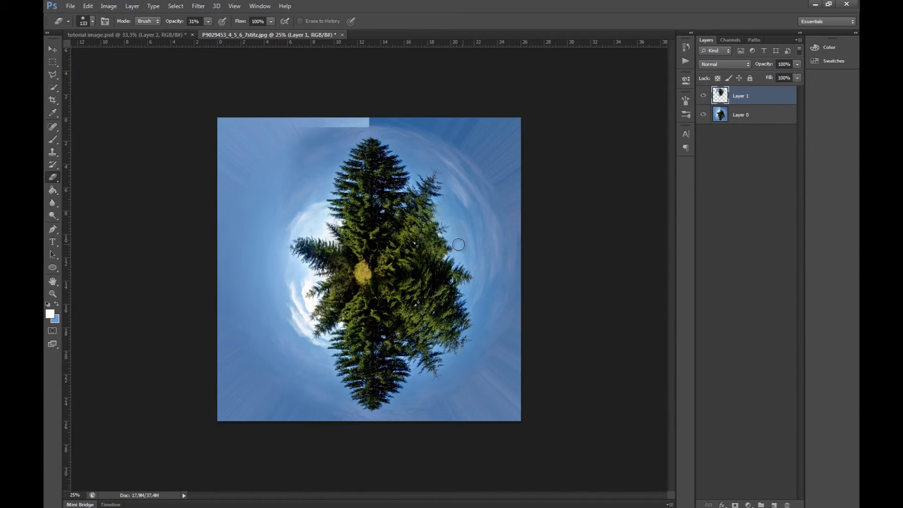
Erase the leftover sky along the upper edge of Layer 1, enlarging the eraser to 226 px.
mouse_move(314, 130)
left_mouse_down()
mouse_move(293, 127)
mouse_move(391, 123)
mouse_move(294, 115)
mouse_move(401, 115)
mouse_move(404, 123)
mouse_move(278, 131)
left_mouse_up()
left_click_drag(344, 133, 322, 137)
right_click(284, 181)
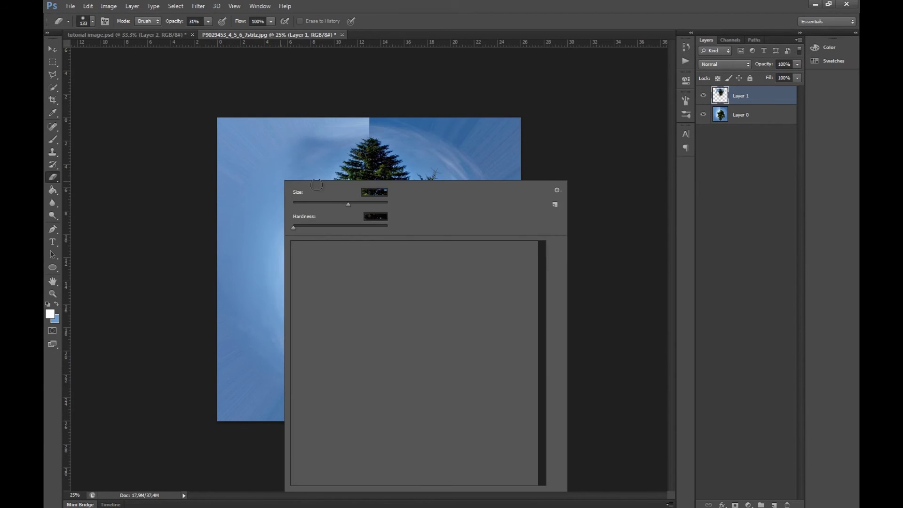
left_click_drag(347, 203, 365, 203)
left_click_drag(322, 158, 284, 165)
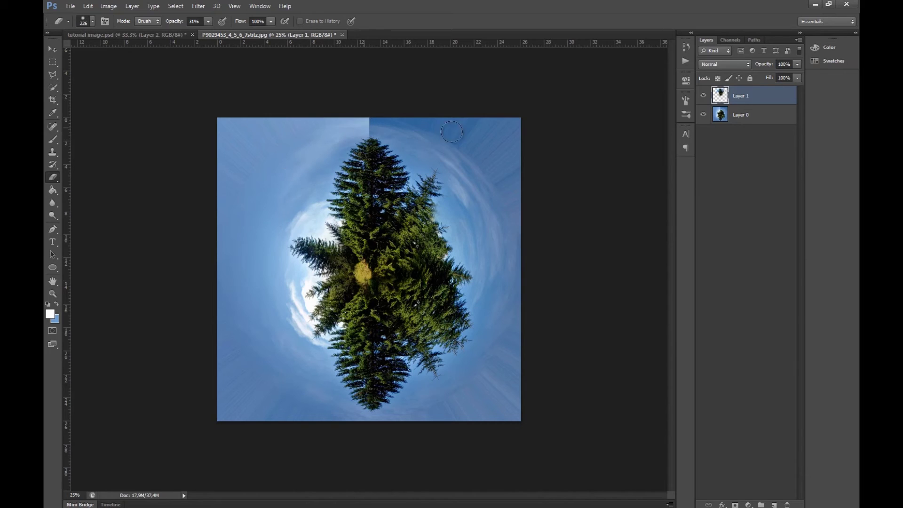
Clone nearby sky on Layer 0 over the hard vertical seam above the upper tree with the Clone Stamp tool.
left_click(729, 118)
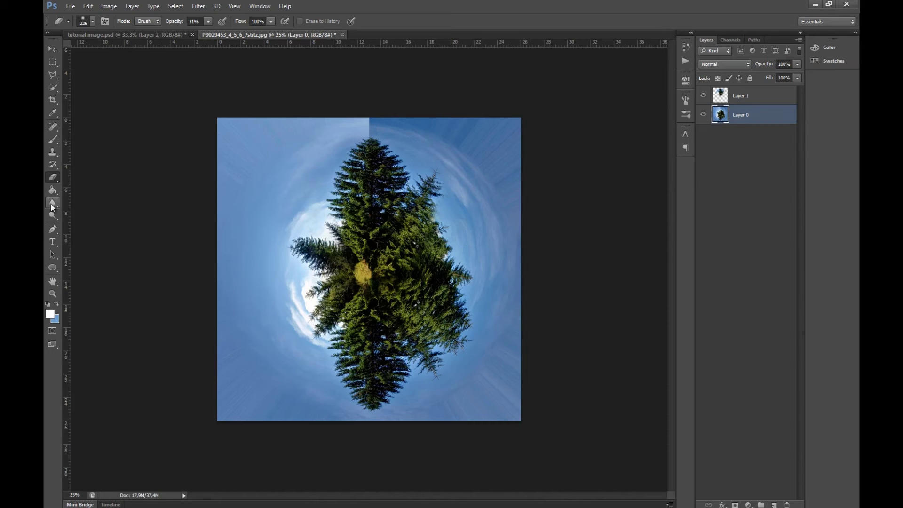
left_click(52, 152)
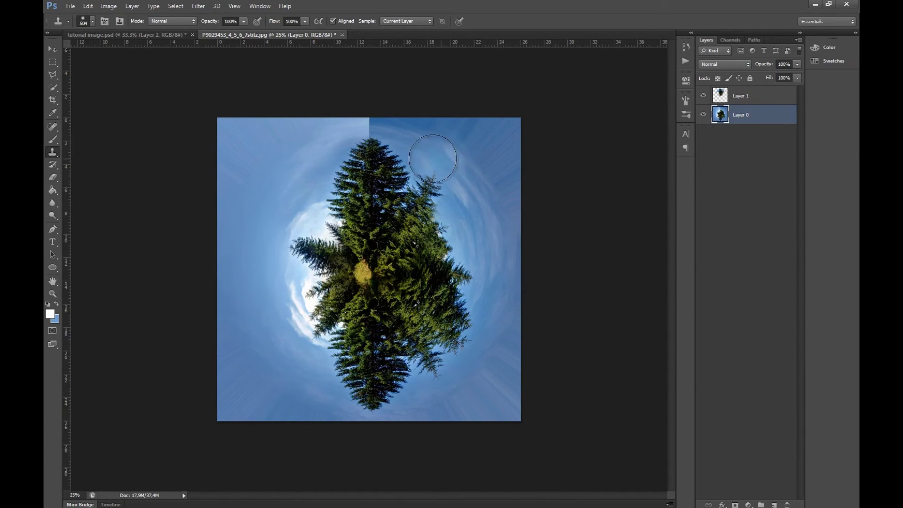
key("ctrl+alt+z")
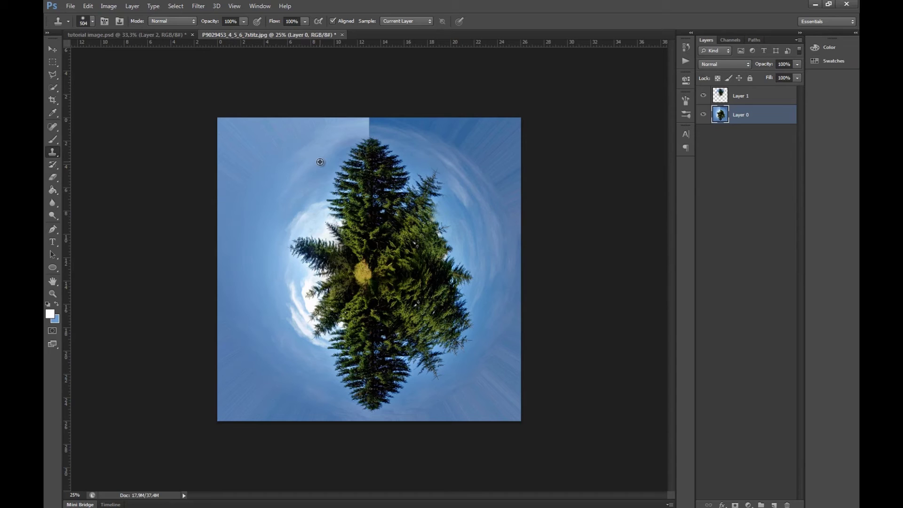
left_click(327, 158, "alt")
left_click_drag(369, 144, 370, 132)
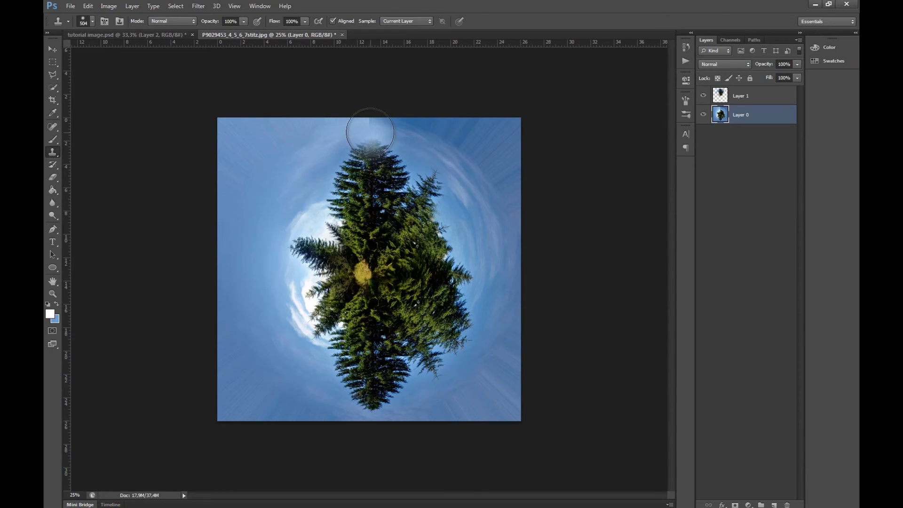
left_click(456, 172, "alt")
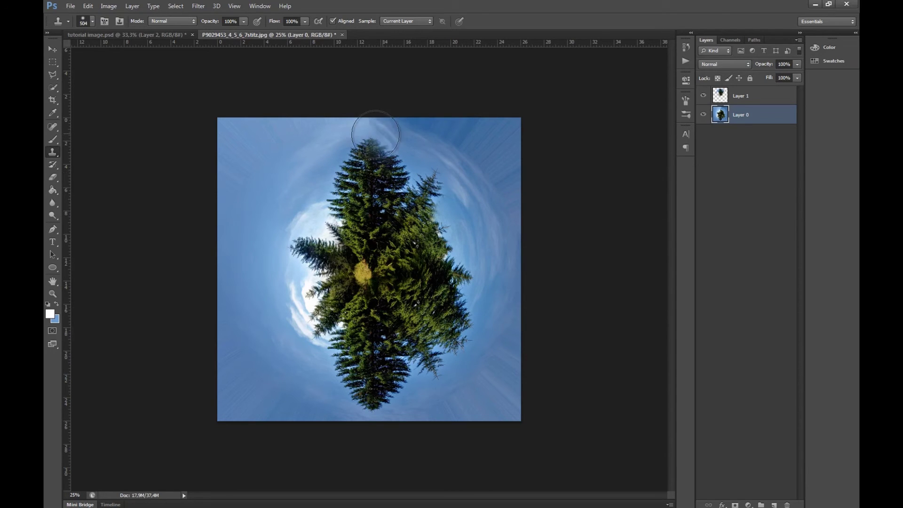
left_click(412, 150, "alt")
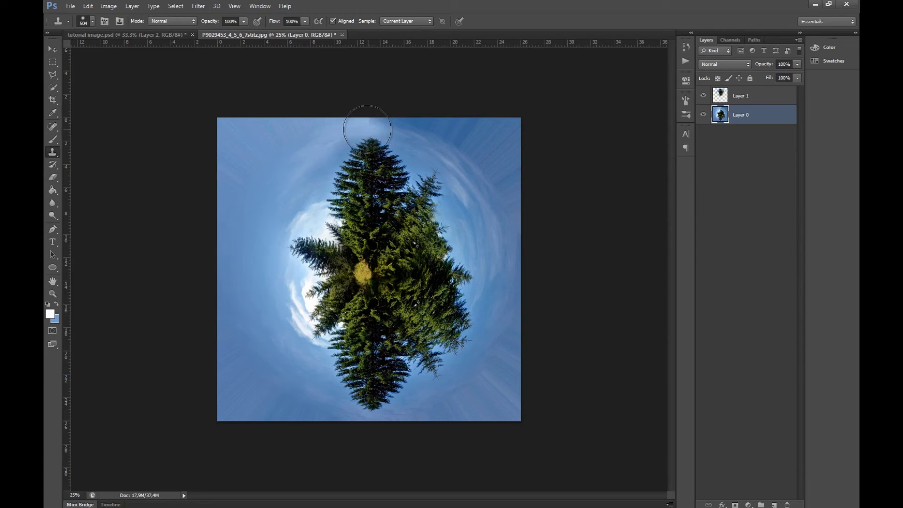
left_click(332, 182, "alt")
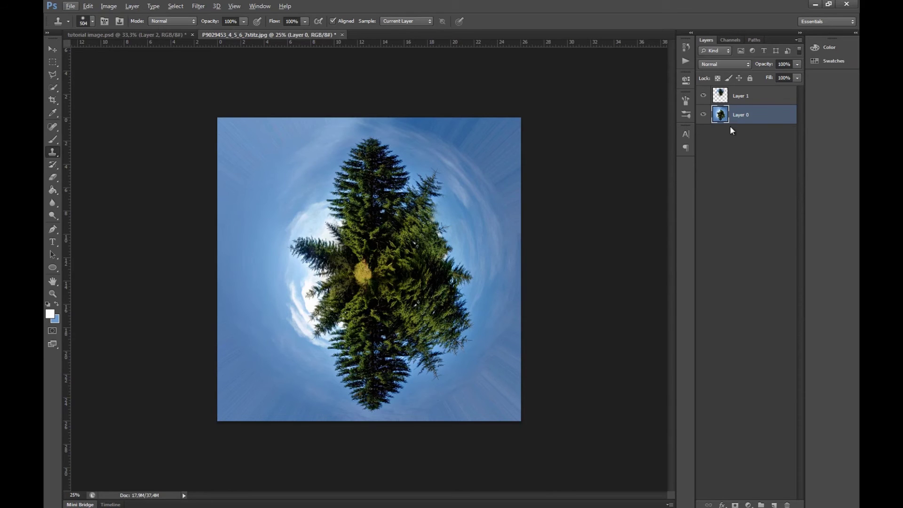
Add an empty layer directly above Layer 0 and choose a 2500 px splatter preset for the Brush tool.
left_click(774, 504)
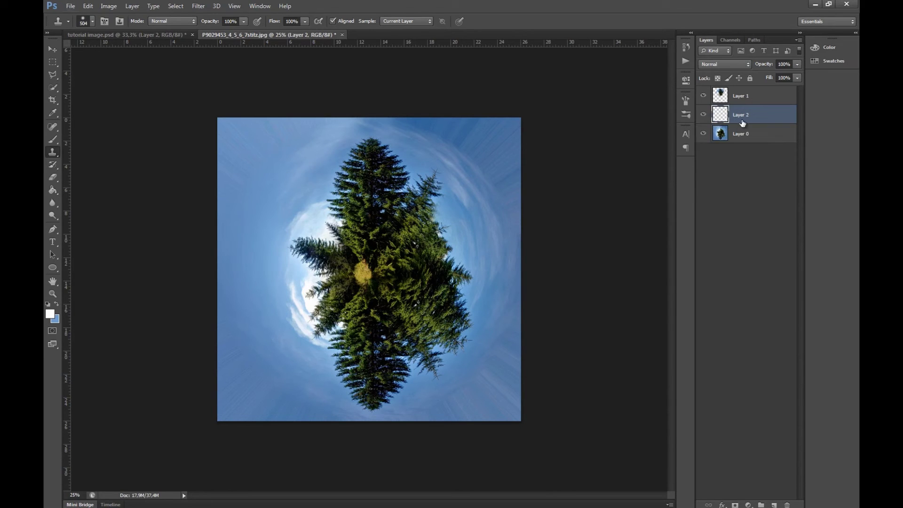
left_click(54, 137)
left_click(93, 21)
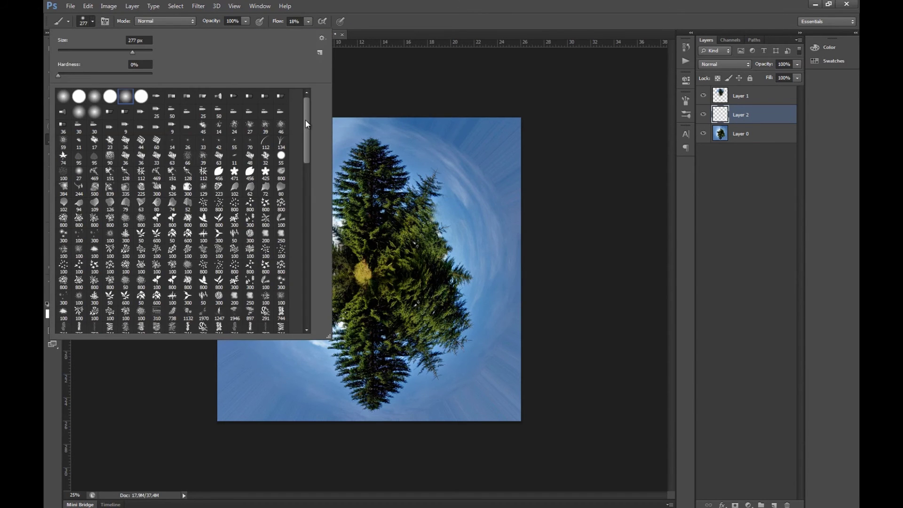
left_click_drag(306, 121, 303, 267)
left_click(250, 191)
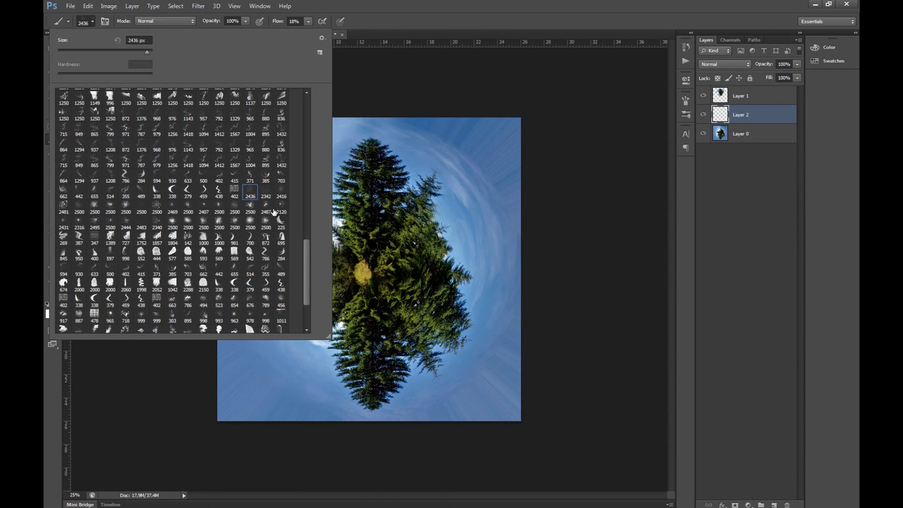
left_click(272, 210)
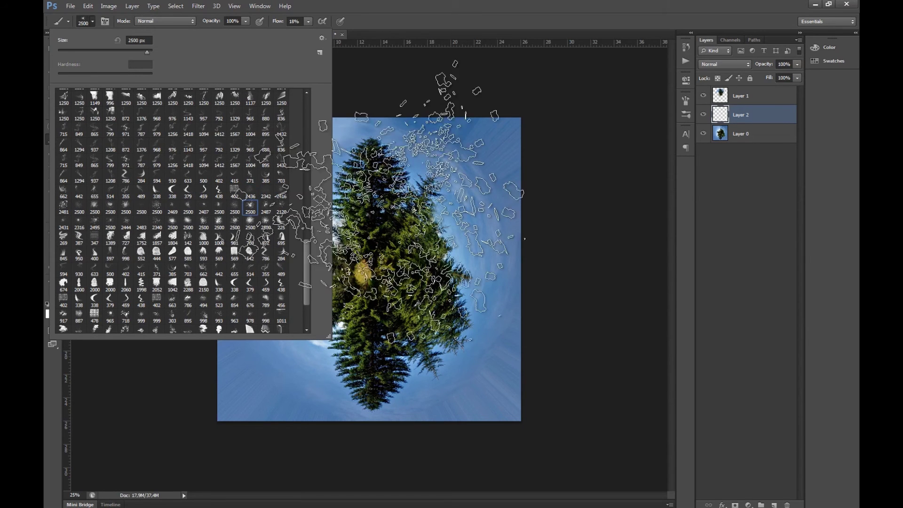
left_click(281, 210)
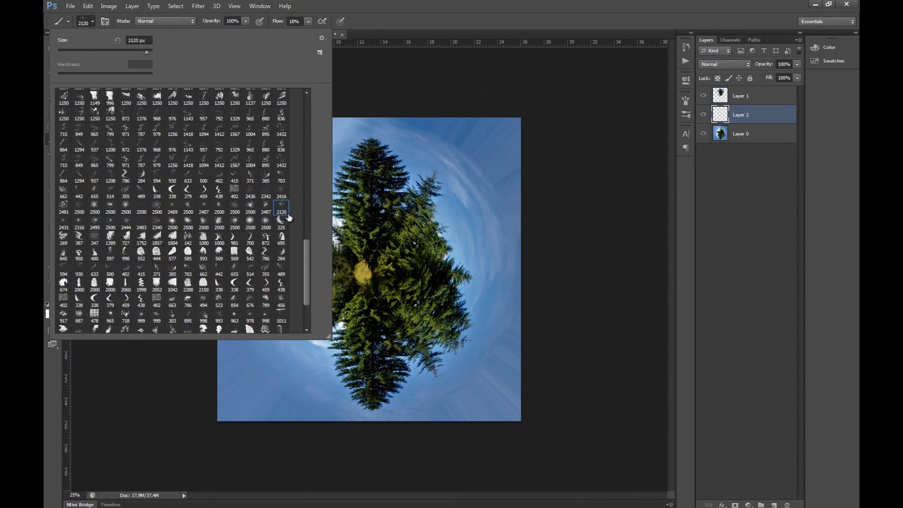
left_click(254, 221)
left_click(234, 221)
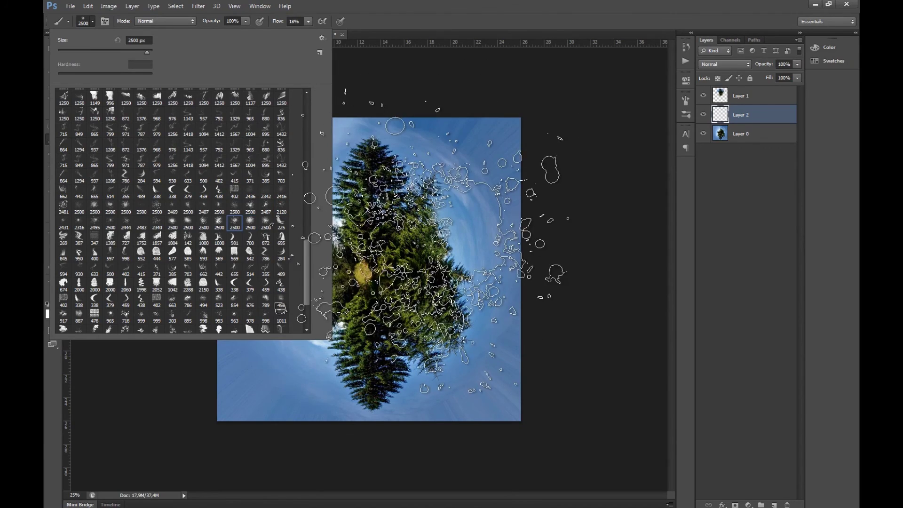
Switch to the neighbouring 2500 px splatter brush and stamp faint white specks across the sky and trees on Layer 2.
left_click(91, 22)
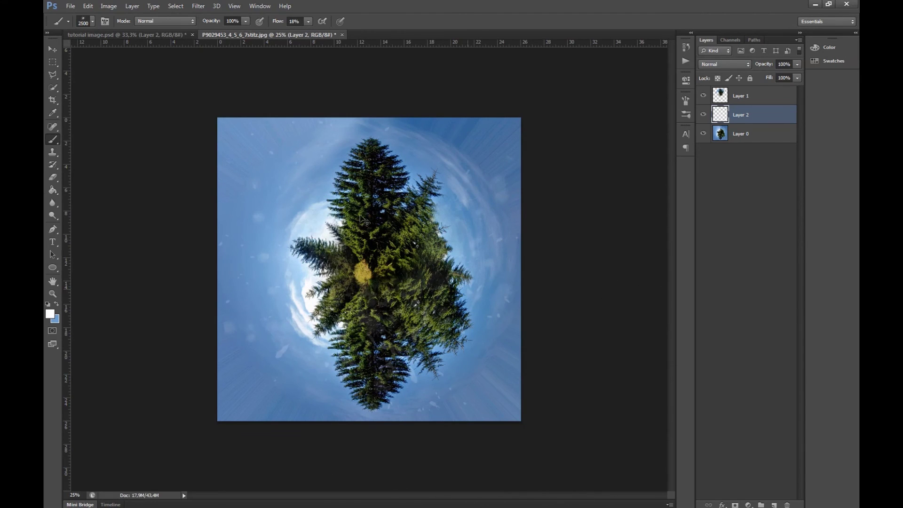
left_click(91, 22)
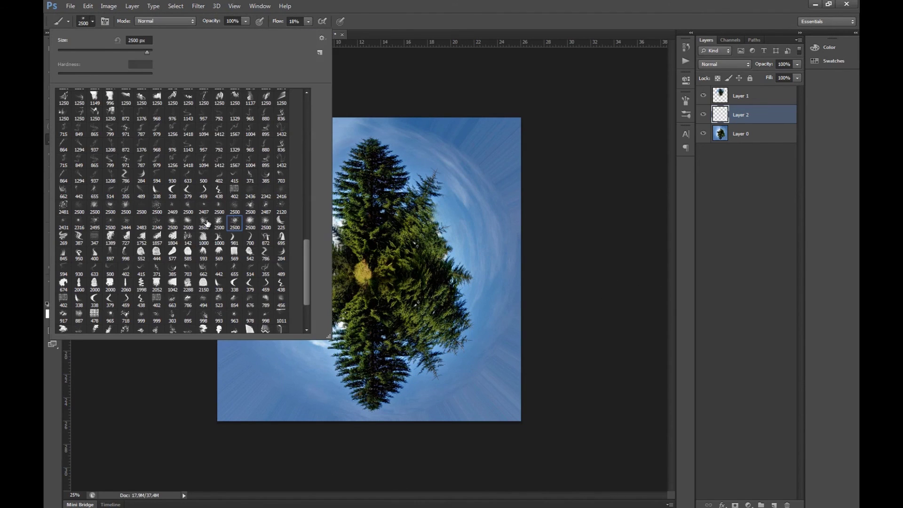
left_click(218, 224)
left_click(94, 21)
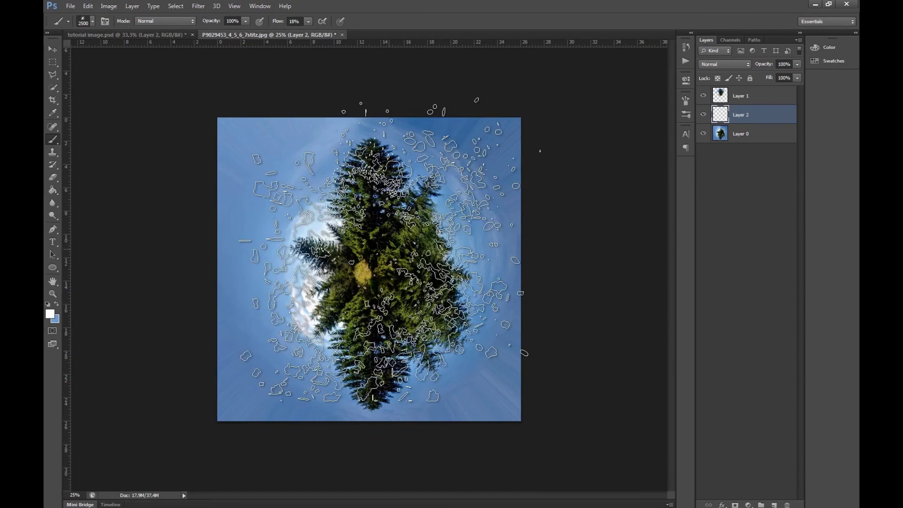
left_click(564, 431)
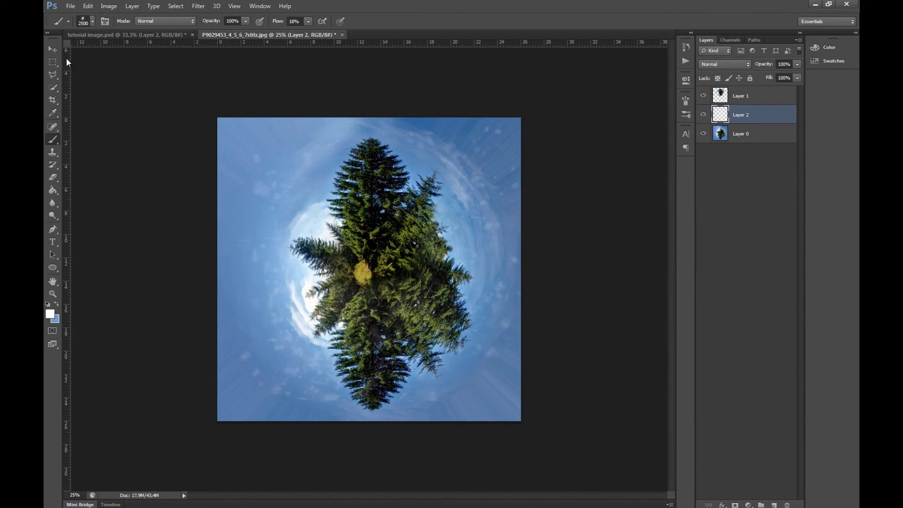
Hide and show Layer 2 to compare the image without and with the white specks.
left_click(51, 49)
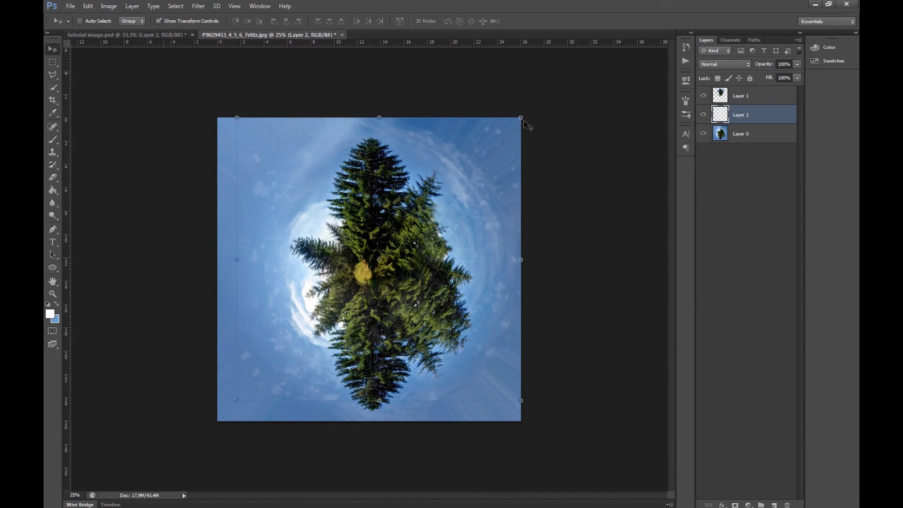
left_click(704, 115)
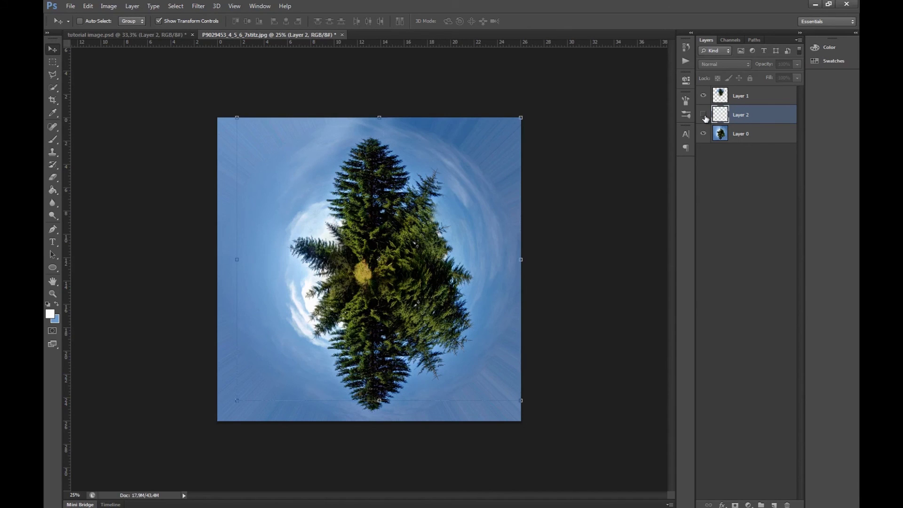
left_click(704, 116)
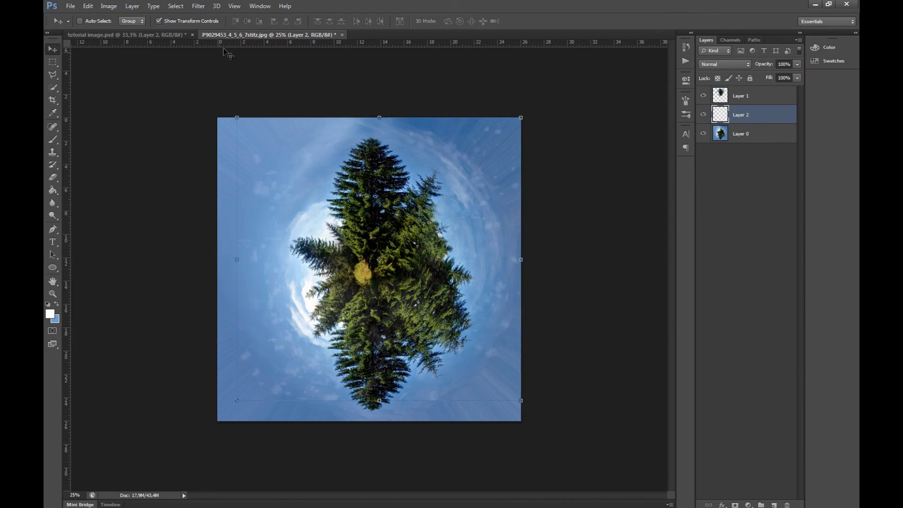